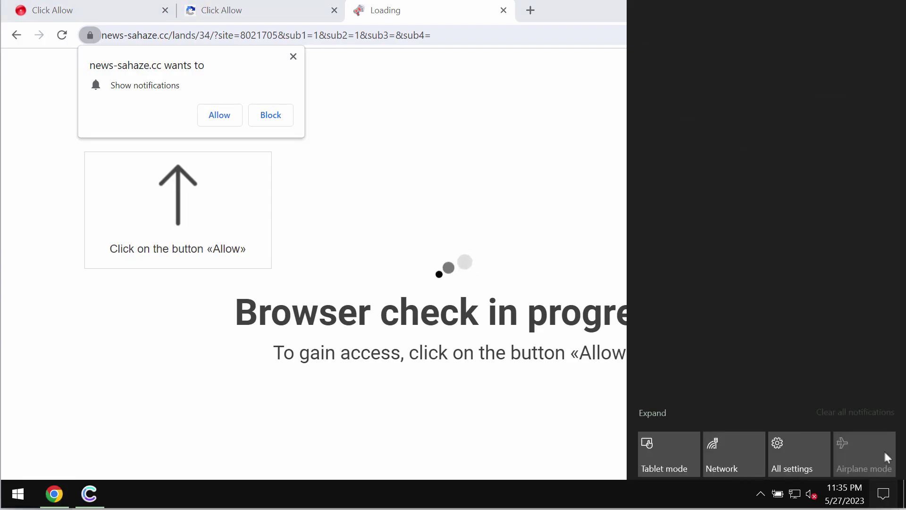
Step: Dismiss the Windows notification panel and allow news-sahaze.cc to send notifications
click(877, 412)
click(515, 172)
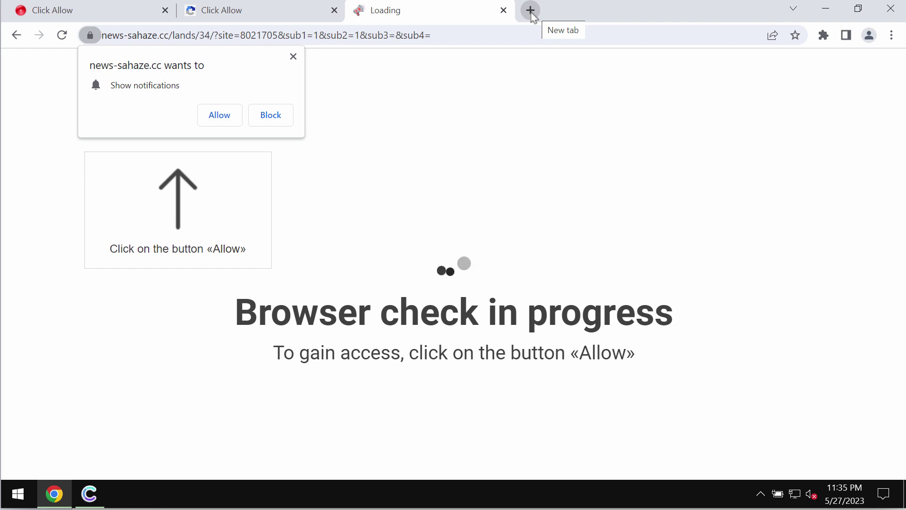
click(221, 118)
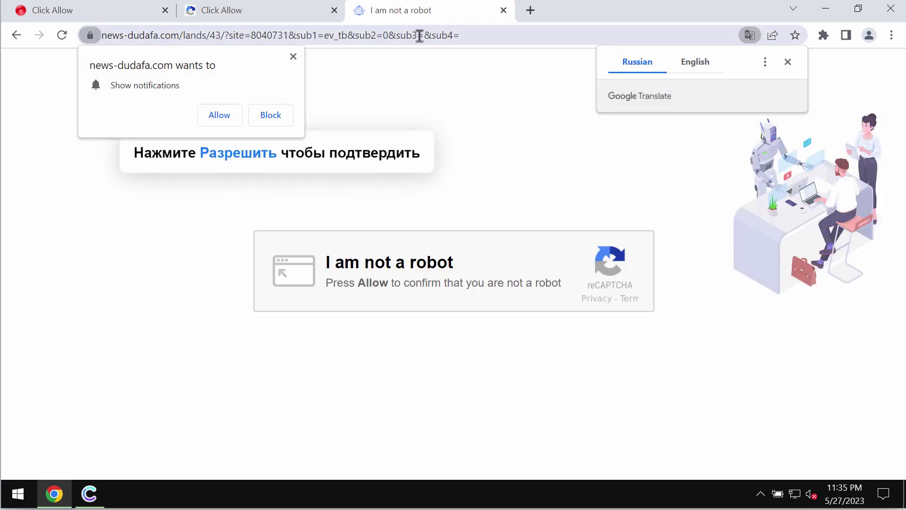
Step: Allow news-dudafa.com to send notifications from its fake robot-check prompt
click(214, 116)
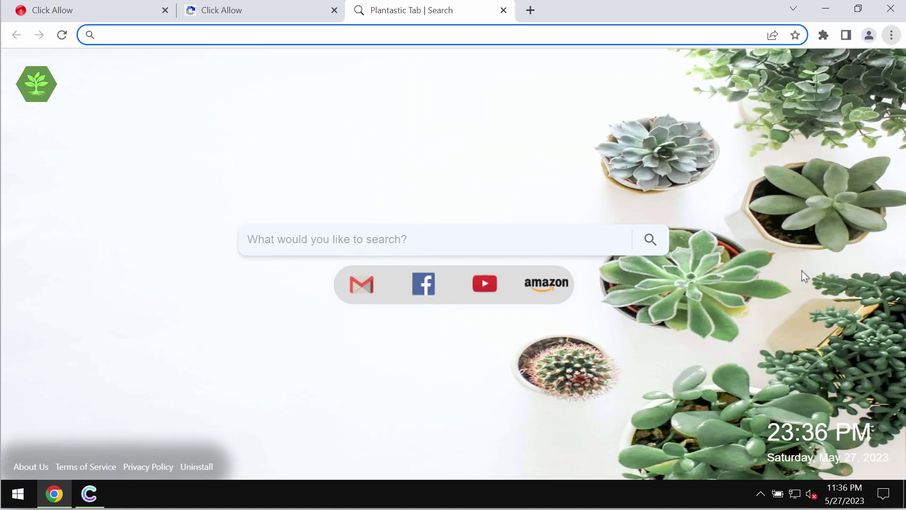
Step: Go through Privacy and security and Site settings to the Notifications permission page
click(99, 173)
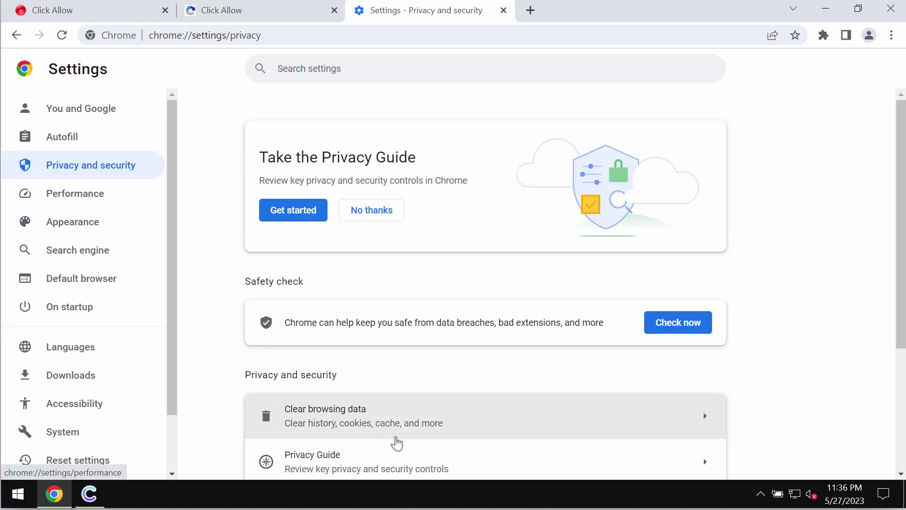
scroll(394, 444, down, 3)
click(348, 432)
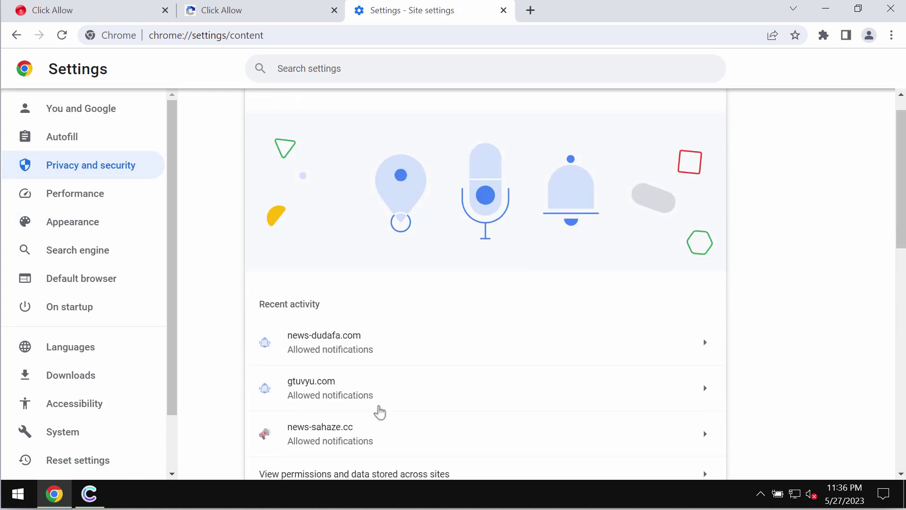
scroll(376, 412, down, 3)
scroll(376, 410, down, 2)
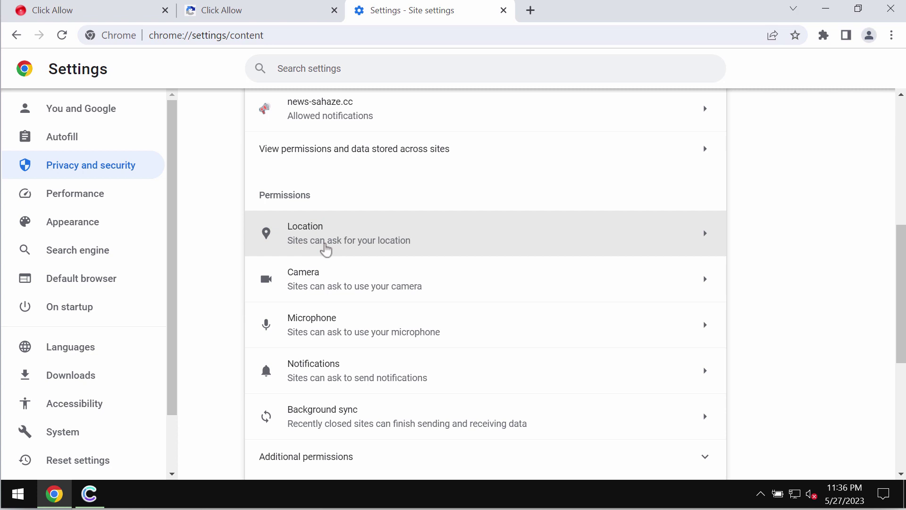
click(334, 379)
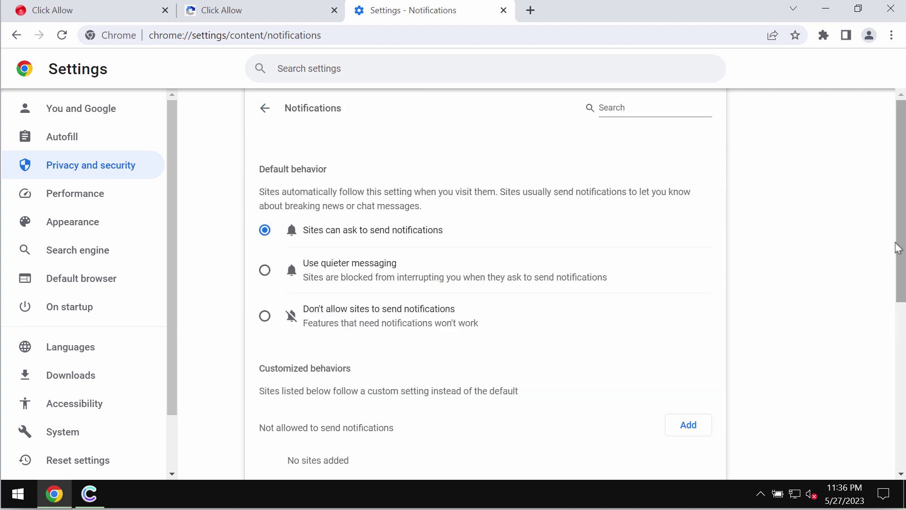
scroll(899, 248, down, 3)
scroll(726, 324, down, 1)
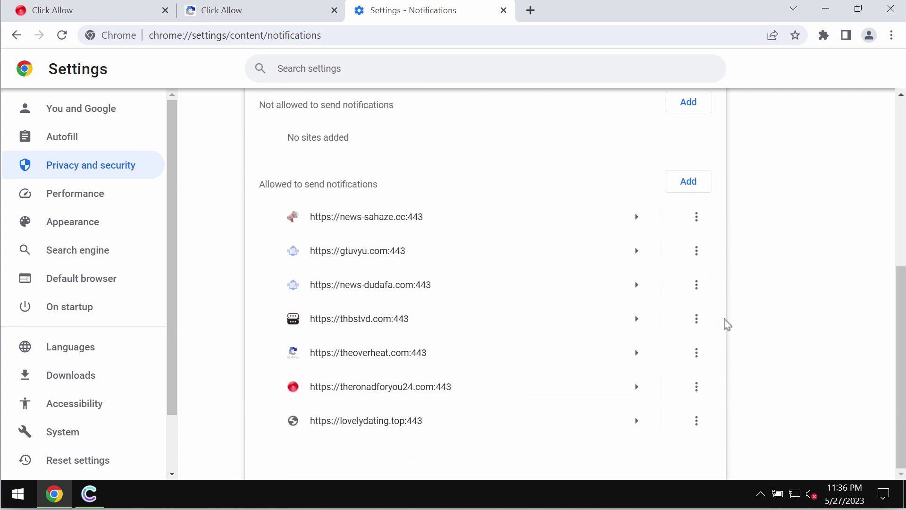
Step: Remove notification permission for news-sahaze.cc, gtuvyu.com and news-dudafa.com
click(696, 216)
click(679, 265)
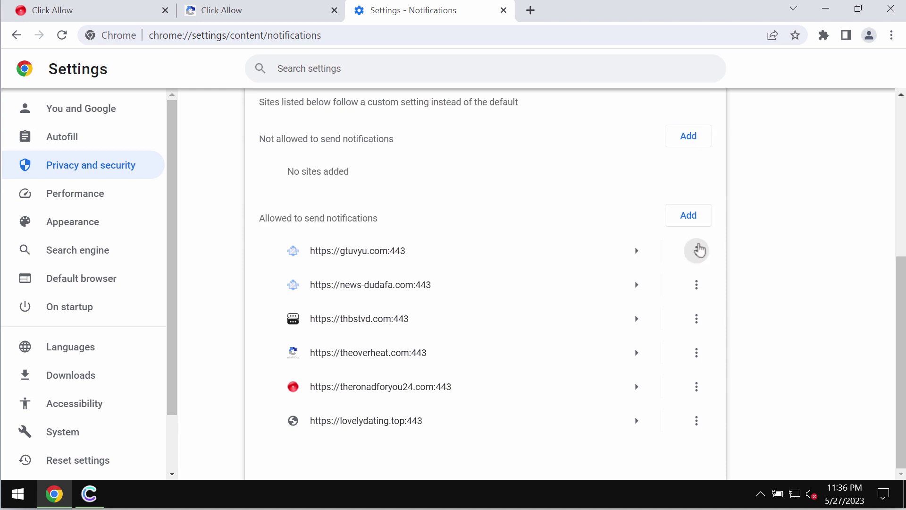
click(696, 249)
click(691, 298)
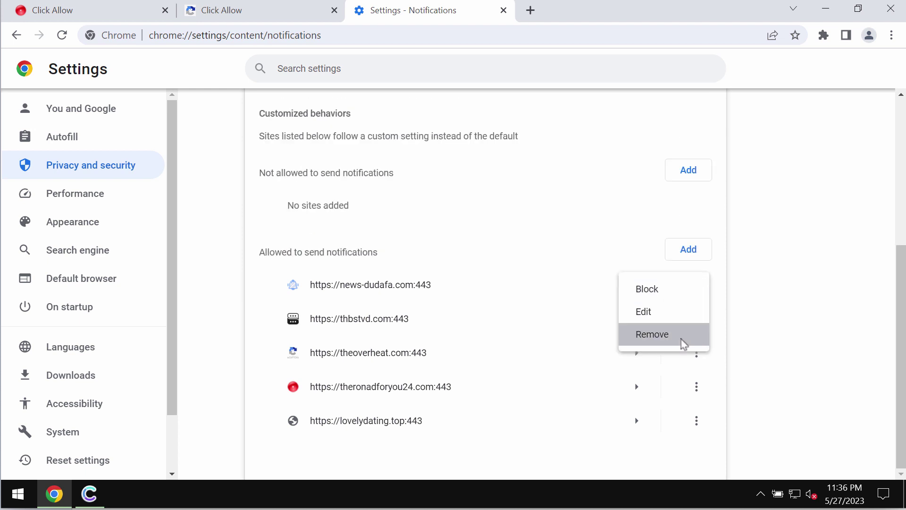
click(682, 337)
click(696, 318)
Step: Remove notification permission for thbstvd.com, theoverheat.com and theronadforyou24.com
click(697, 374)
click(696, 353)
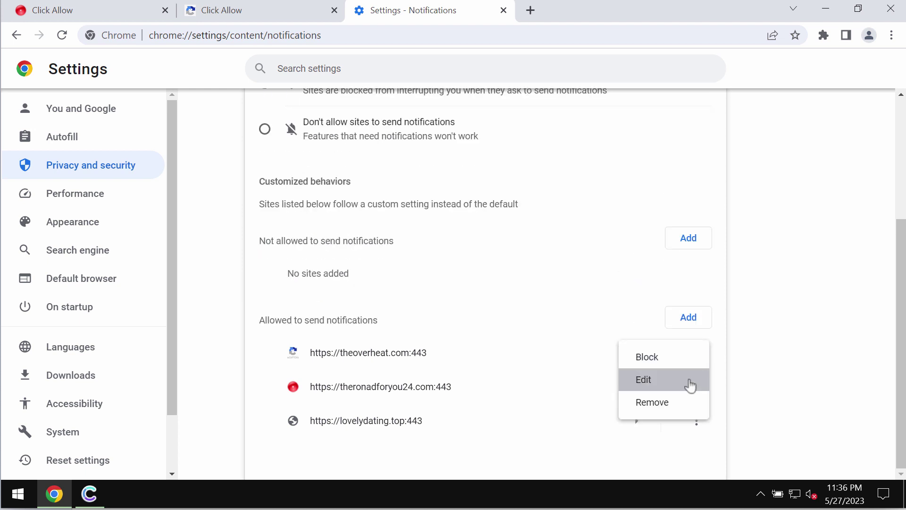
click(687, 401)
click(696, 386)
click(668, 435)
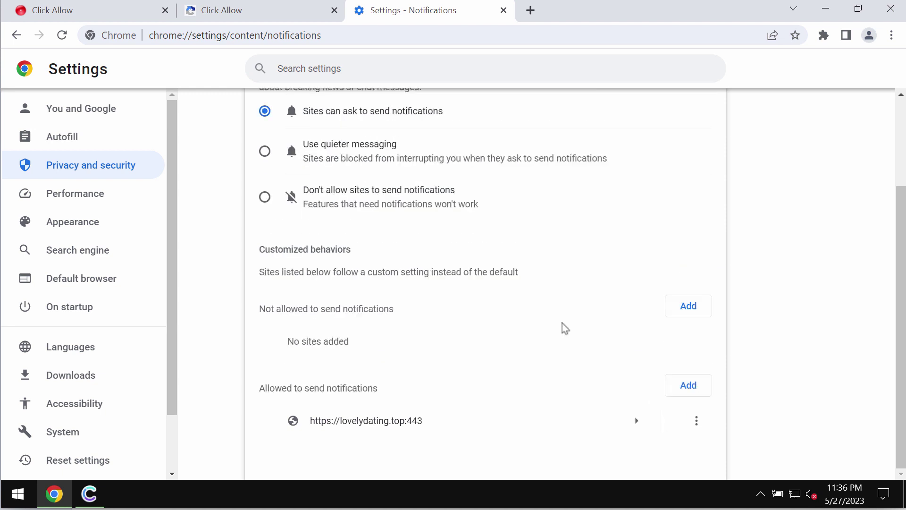
click(419, 37)
text(c)
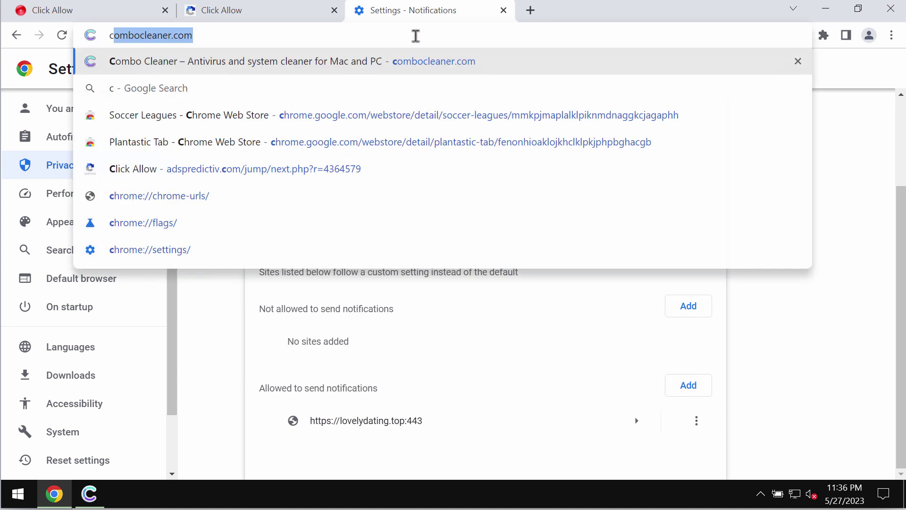
Step: Load combocleaner.com, then minimize Chrome to reveal the Combo Cleaner dashboard
key(Return)
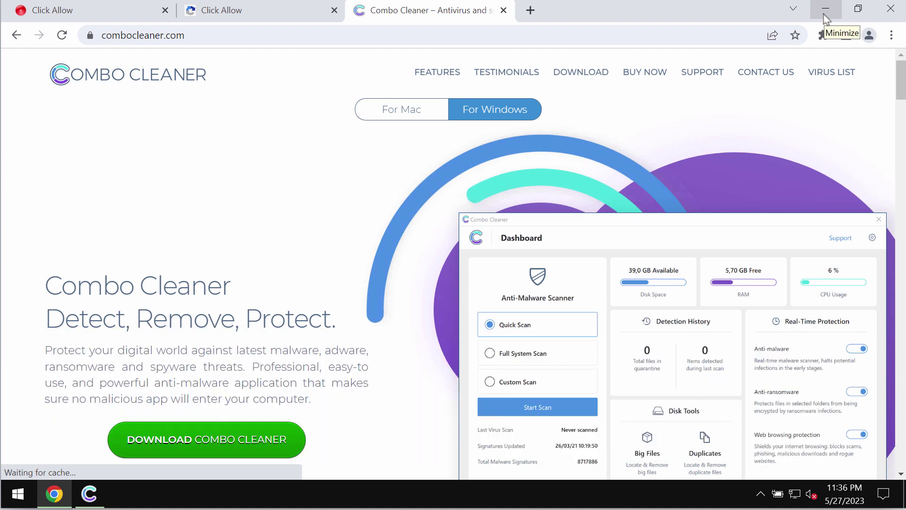
click(824, 14)
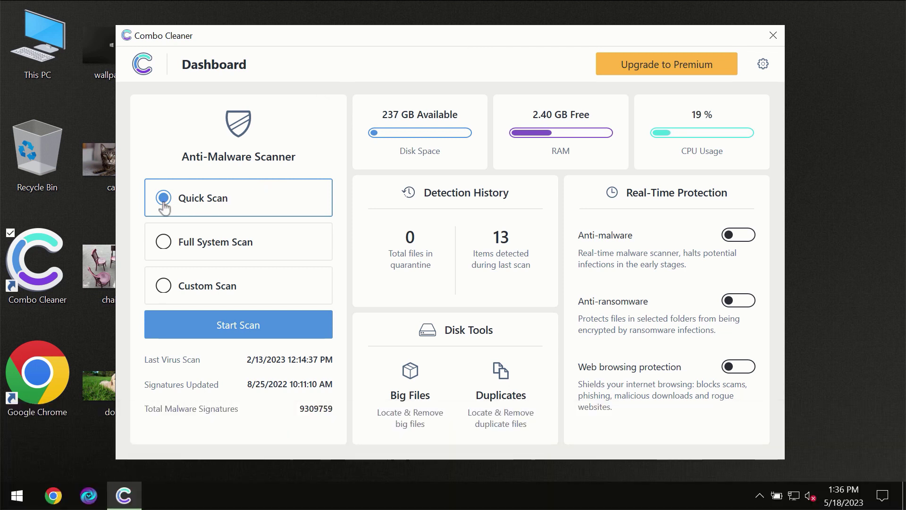
Step: Start a Combo Cleaner quick scan from the Dashboard
click(232, 330)
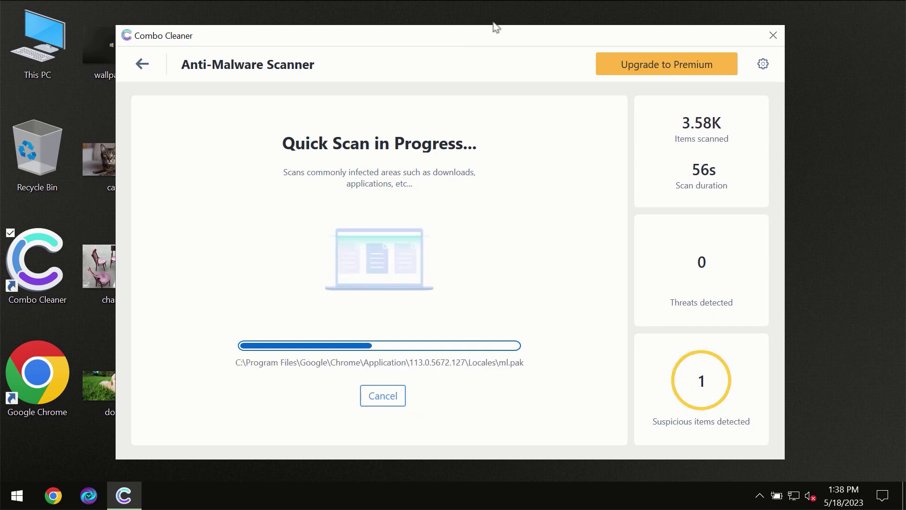
Step: Open Combo Cleaner settings and view the Anti-Ransomware tab
click(764, 65)
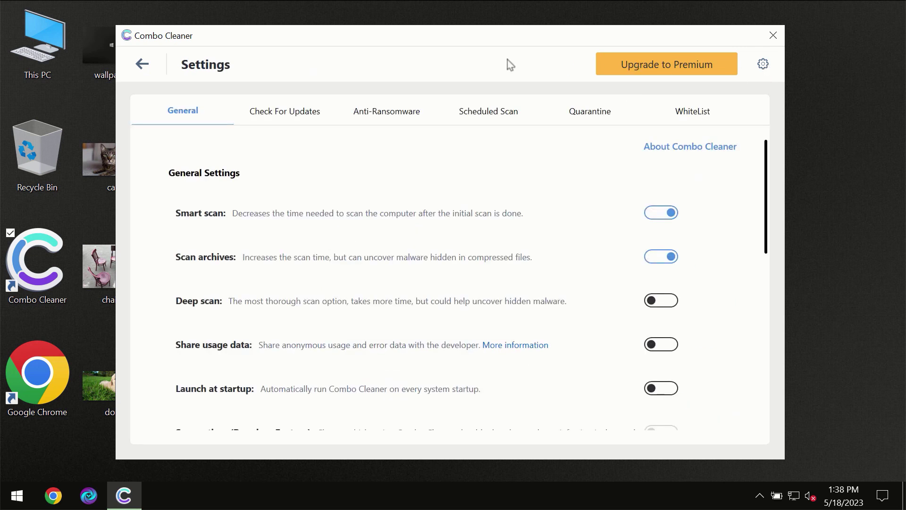
click(382, 121)
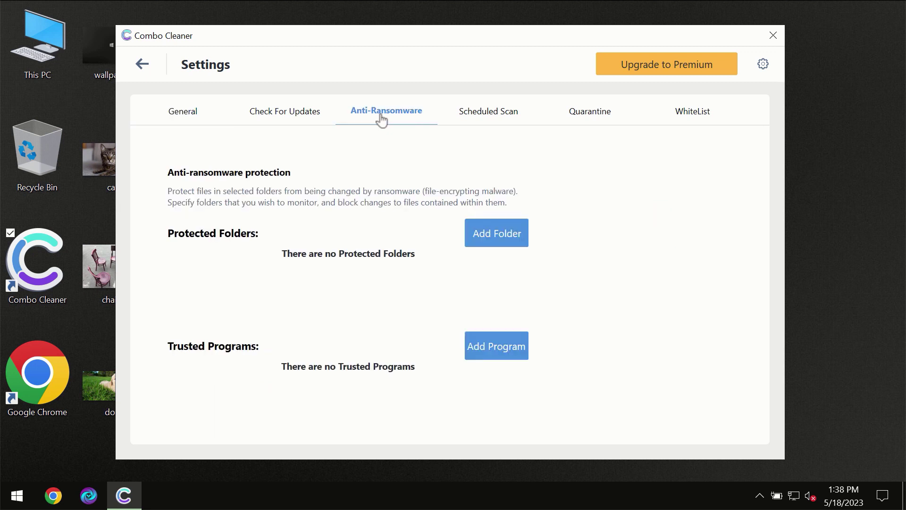
Step: Watch the quick scan finish with one spam item, then open the premium upgrade page
click(143, 67)
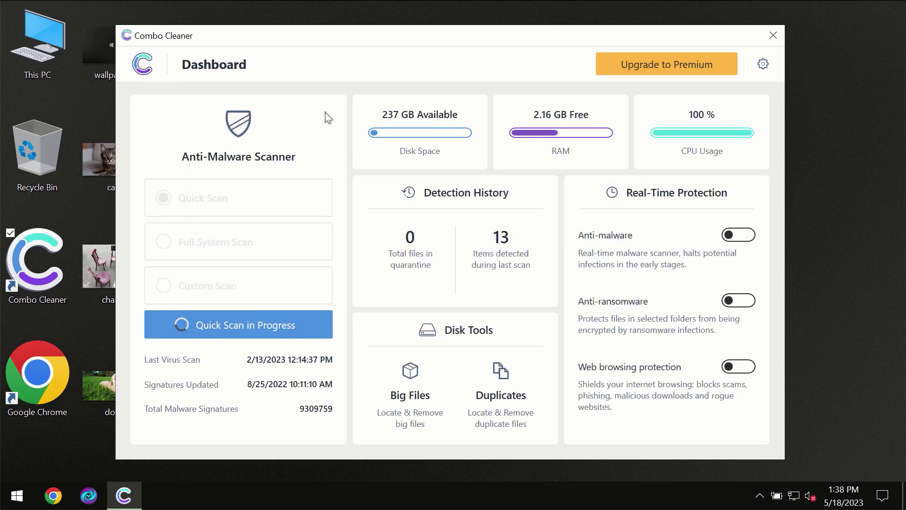
click(260, 331)
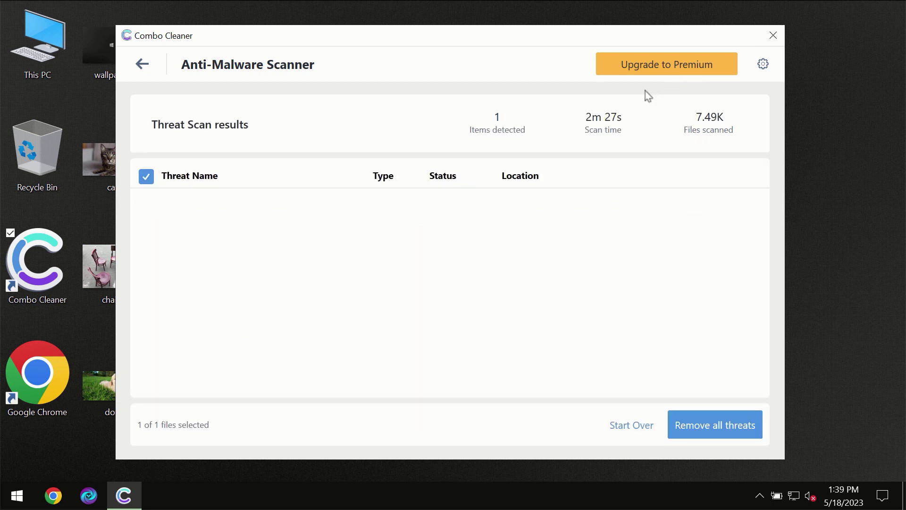
click(652, 67)
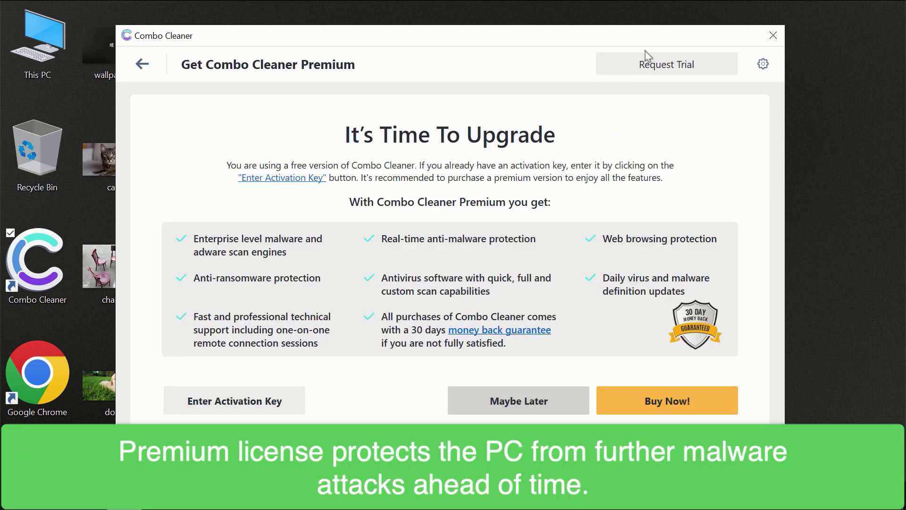